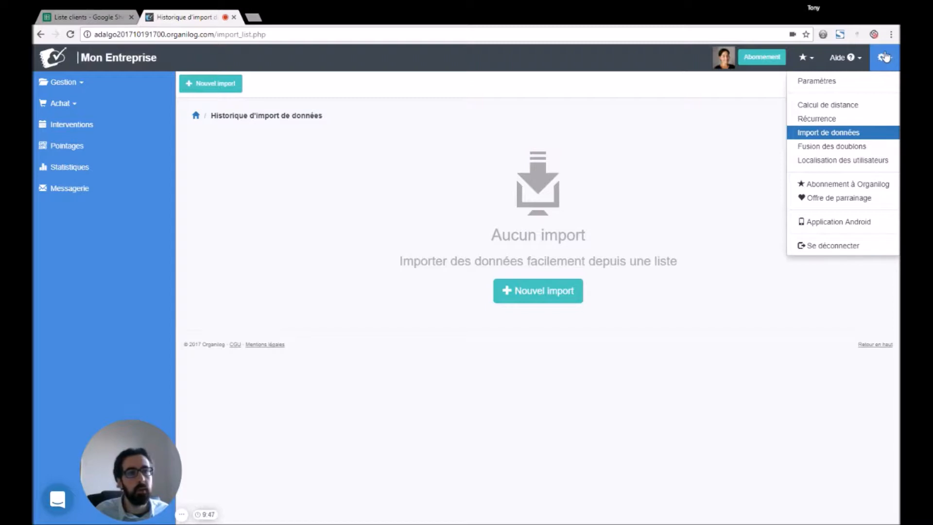
- Close the open settings list and start a new data import
click(323, 244)
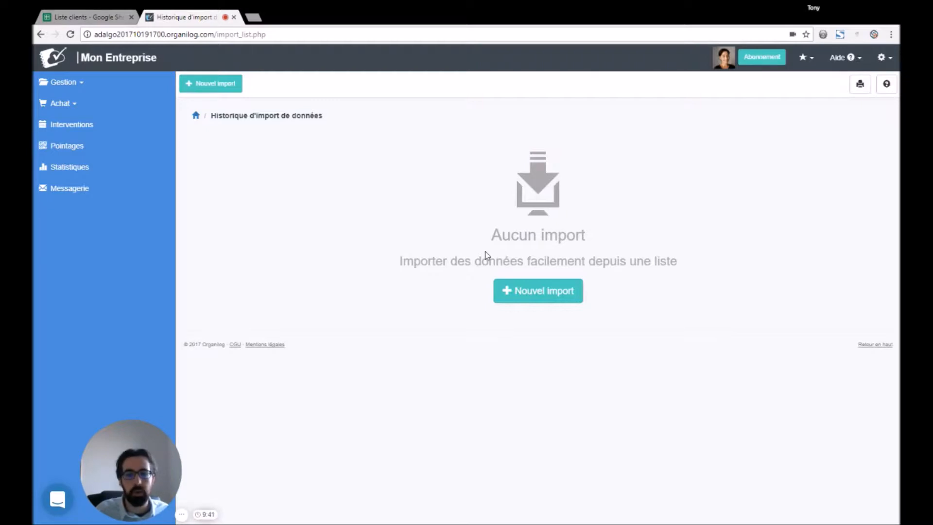
click(528, 292)
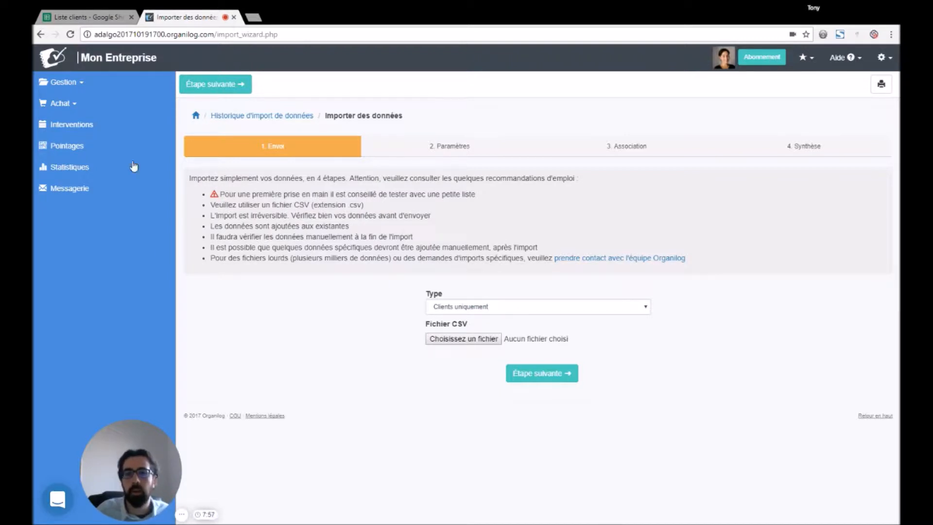
- Switch to the Liste clients spreadsheet in Google Sheets and examine its header row and the three Epsilon rows
click(99, 18)
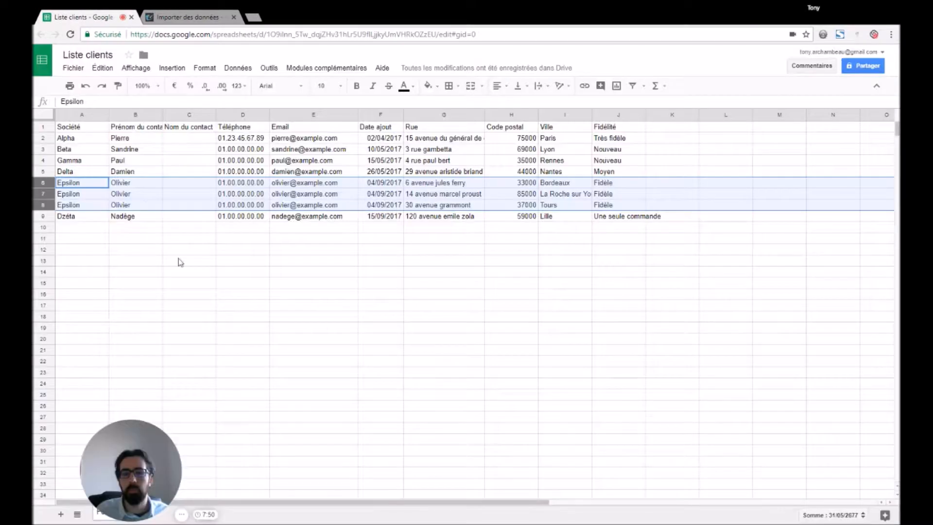
click(94, 153)
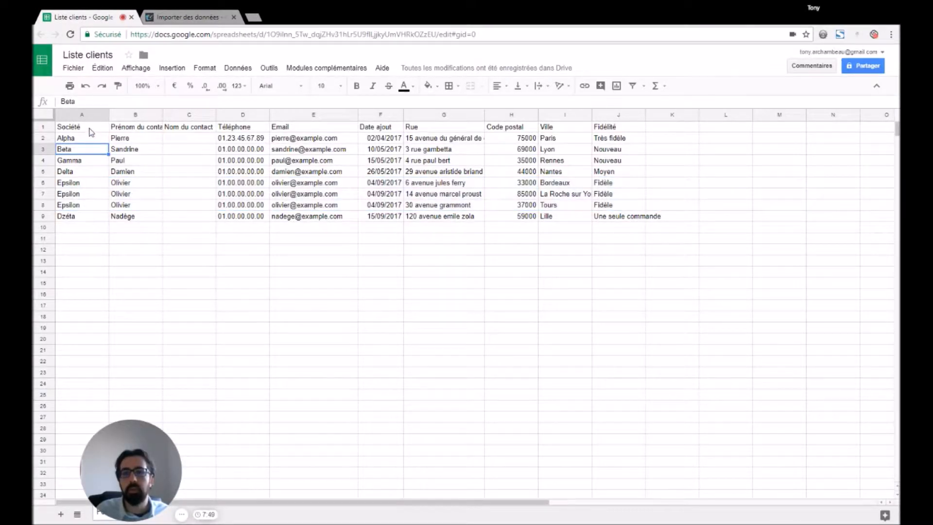
click(90, 129)
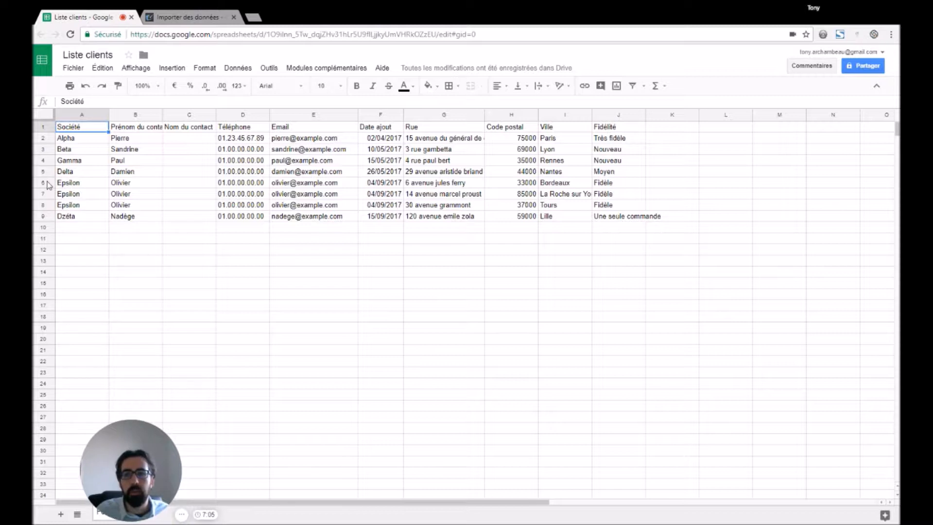
drag(42, 183, 41, 205)
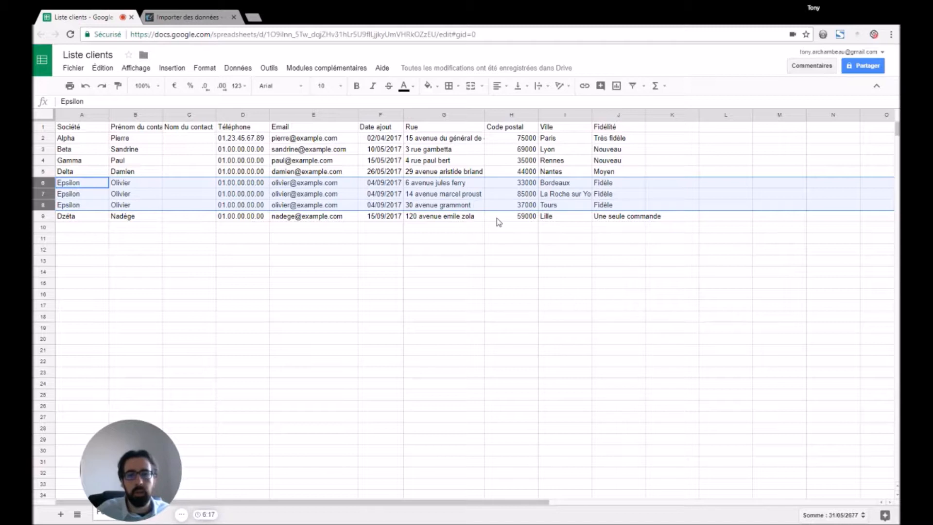
click(357, 229)
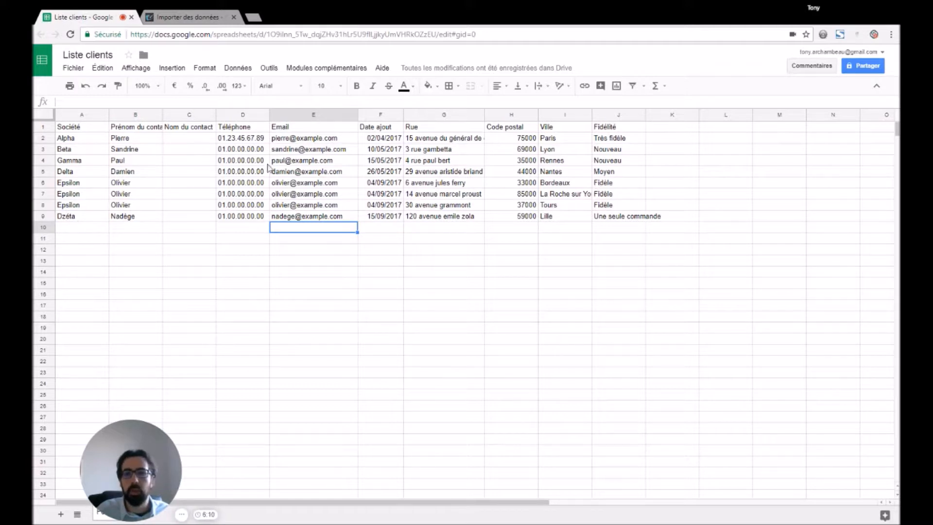
- Look up the comma-separated values (.csv) option among the spreadsheet's download formats, and return to the sheet
click(73, 68)
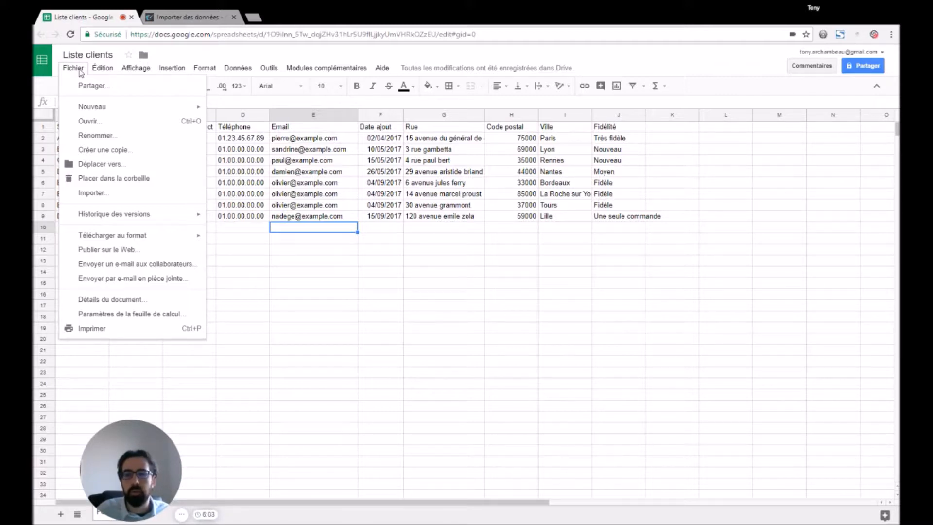
mouse_move(119, 235)
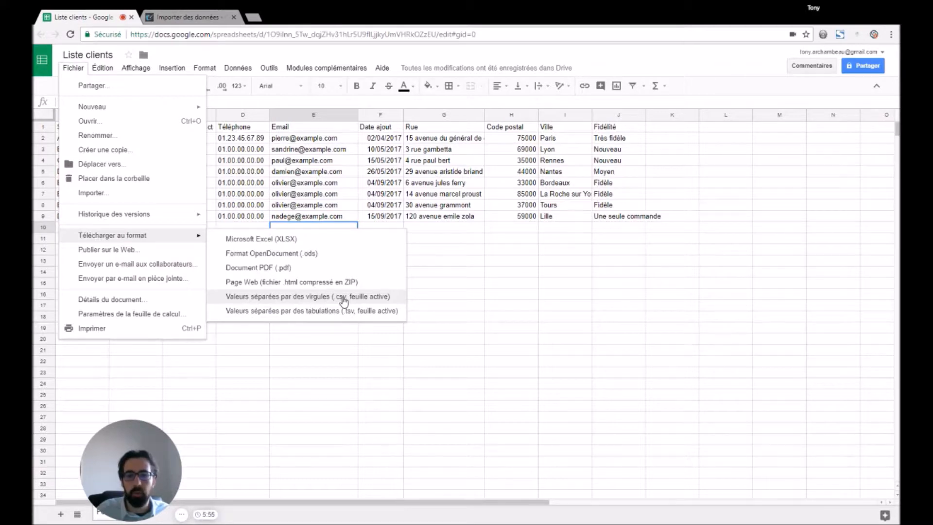
click(488, 241)
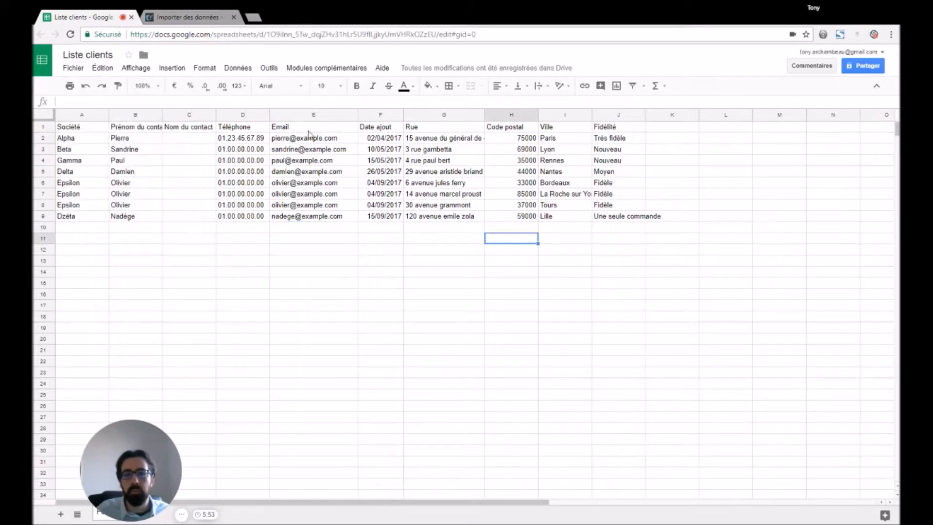
- Switch back to the Organilog import, set its type to Clients et adresses, and submit the file Liste clients - Feuille 1 (2).csv
click(175, 22)
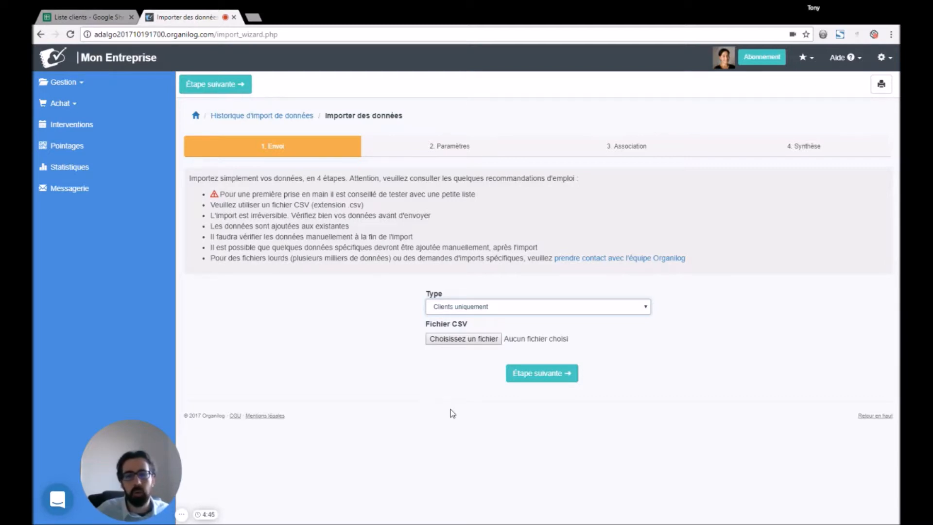
key(Down)
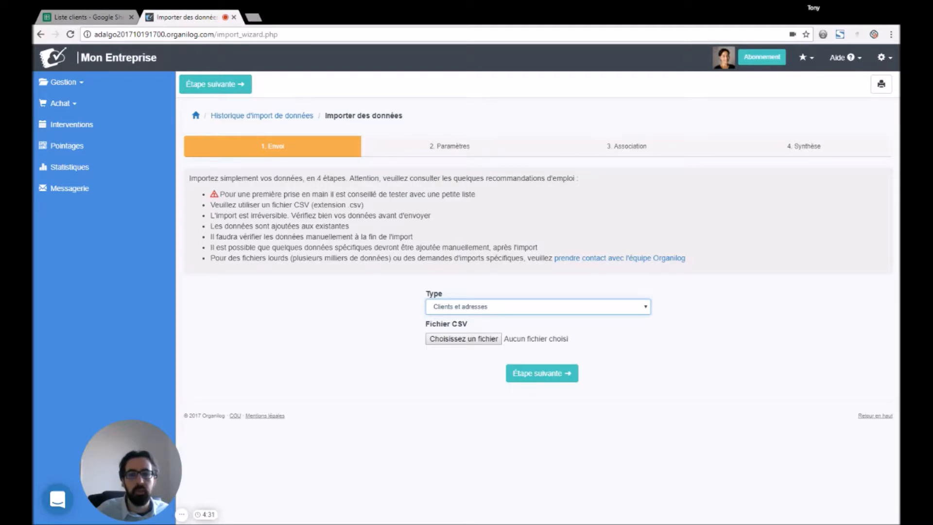
drag(97, 522, 455, 335)
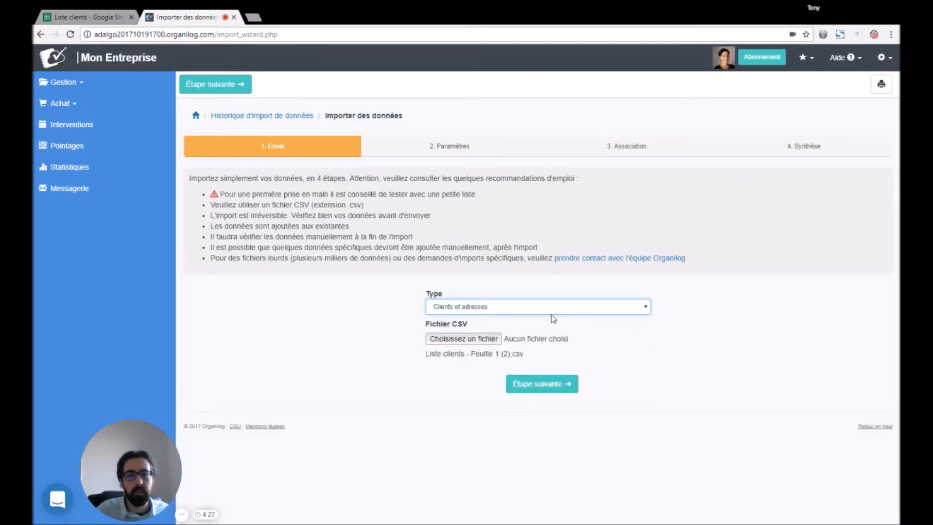
click(543, 387)
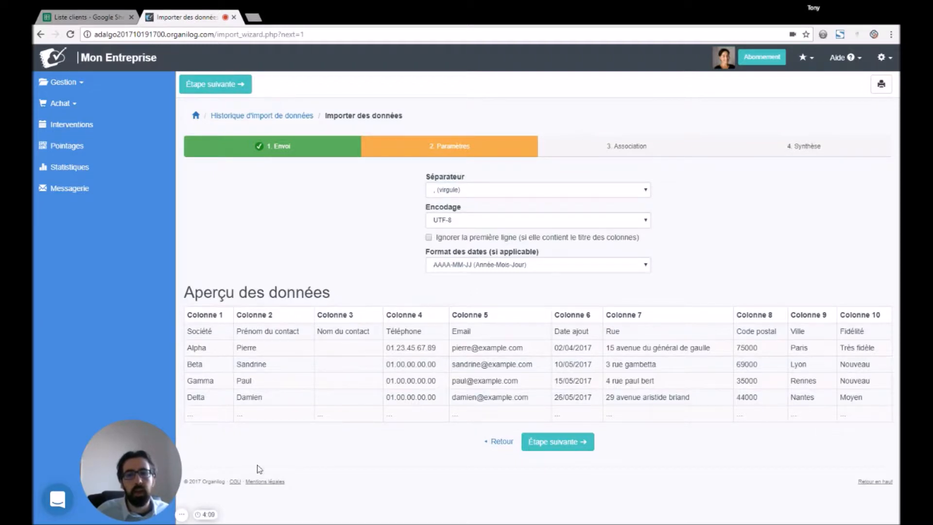
- Try the point-virgule separator on the data preview and switch back to virgule
click(440, 189)
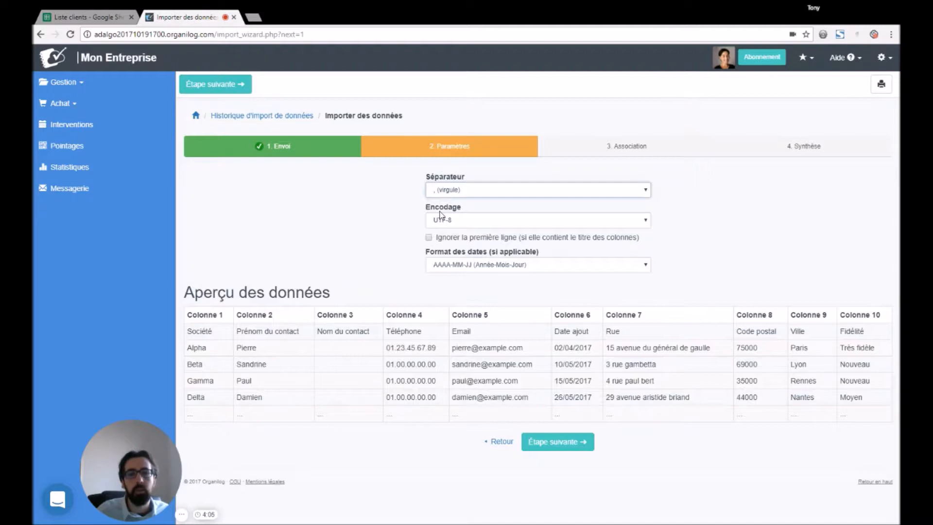
key(Down)
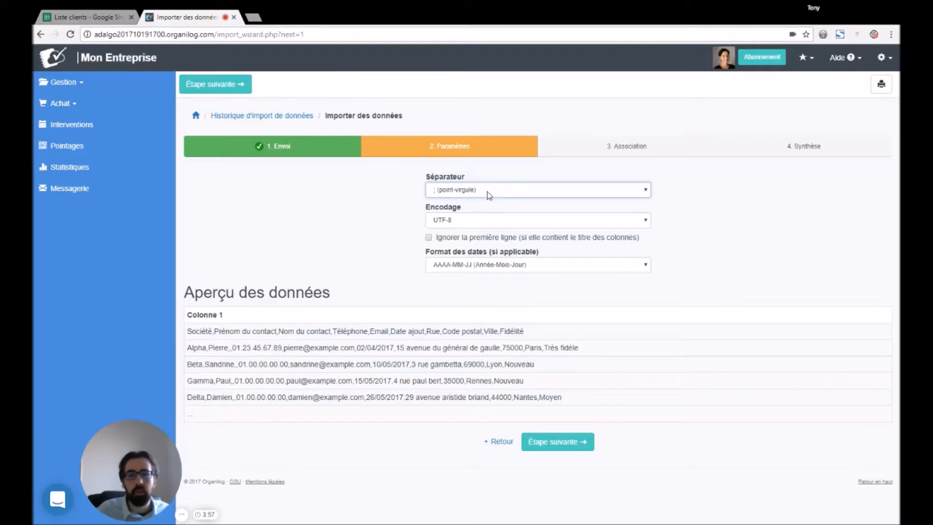
key(Up)
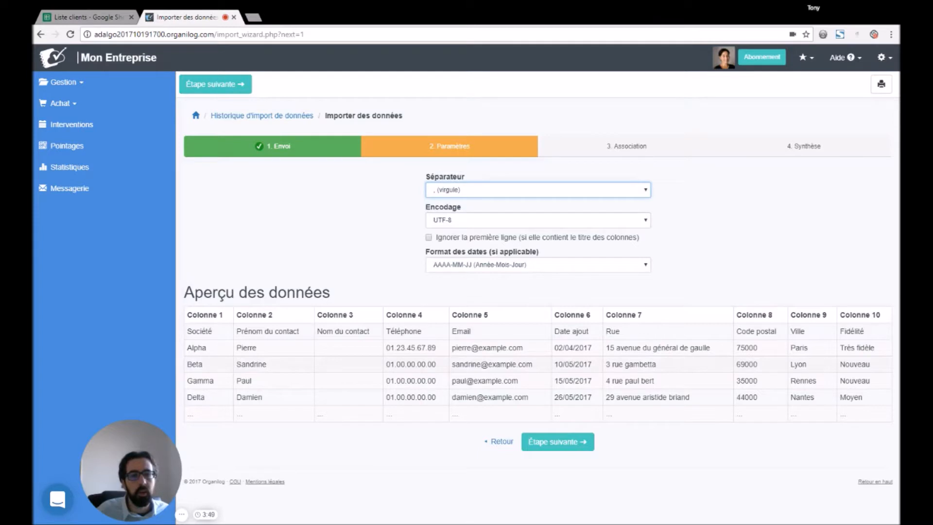
- Check the accented text in the Rue column, try the ISO-8859-1 encoding, and switch back to UTF-8
drag(653, 347, 676, 347)
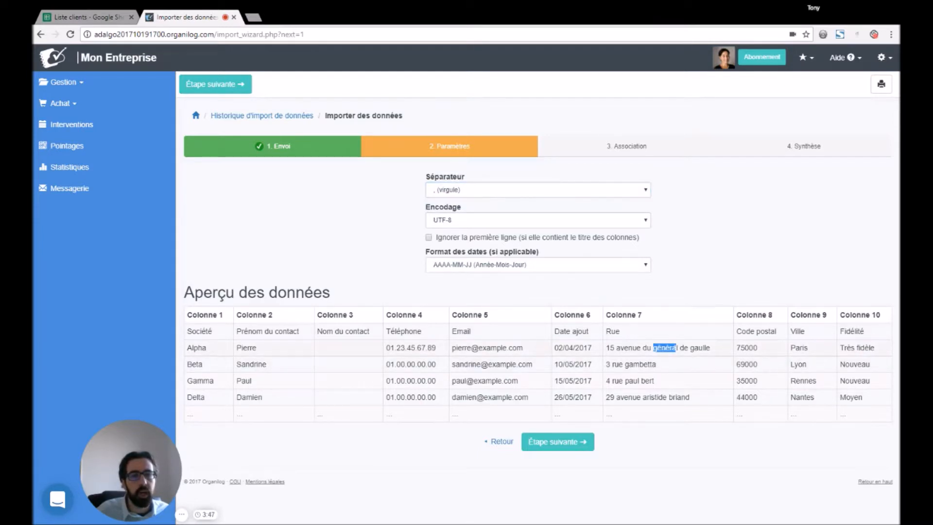
click(484, 221)
click(478, 247)
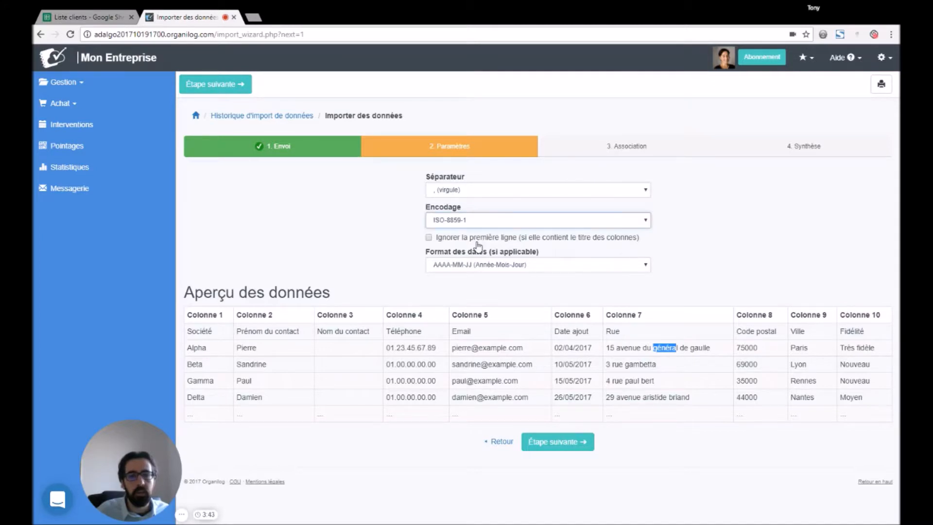
click(519, 223)
click(506, 232)
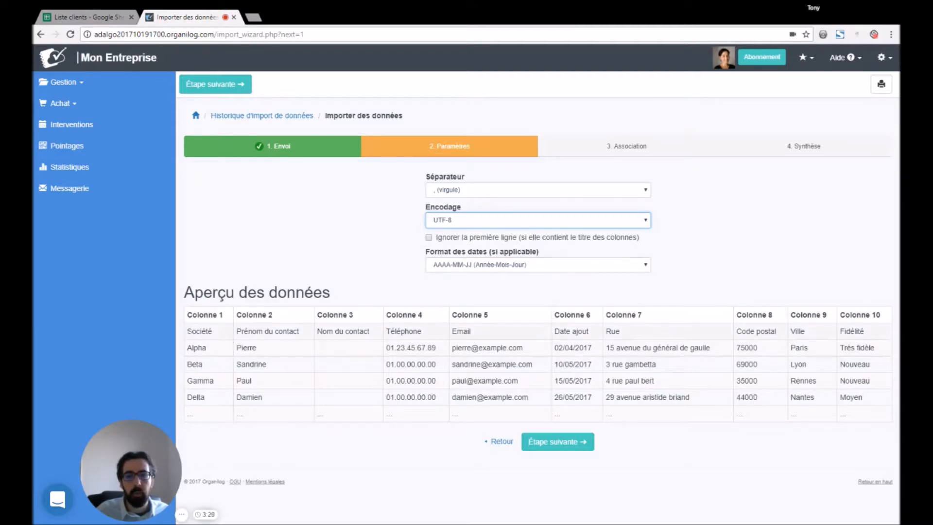
- Ignore the first line of column titles, set the date format to JJ/MM/AAAA, and continue to the association stage
drag(186, 330, 694, 333)
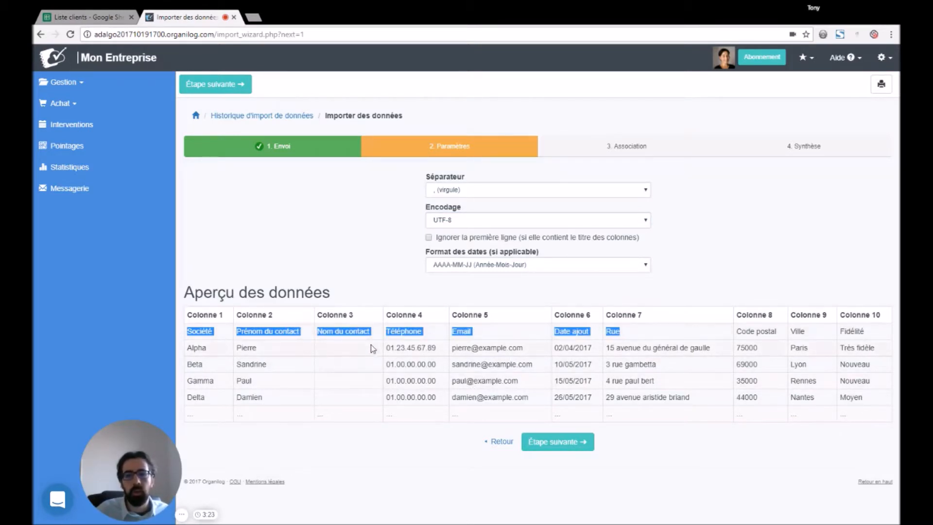
click(428, 237)
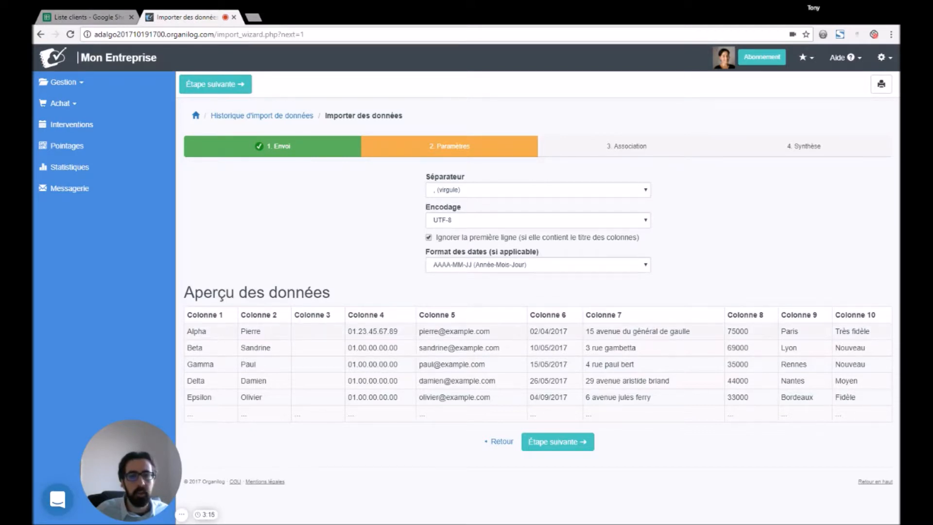
click(503, 268)
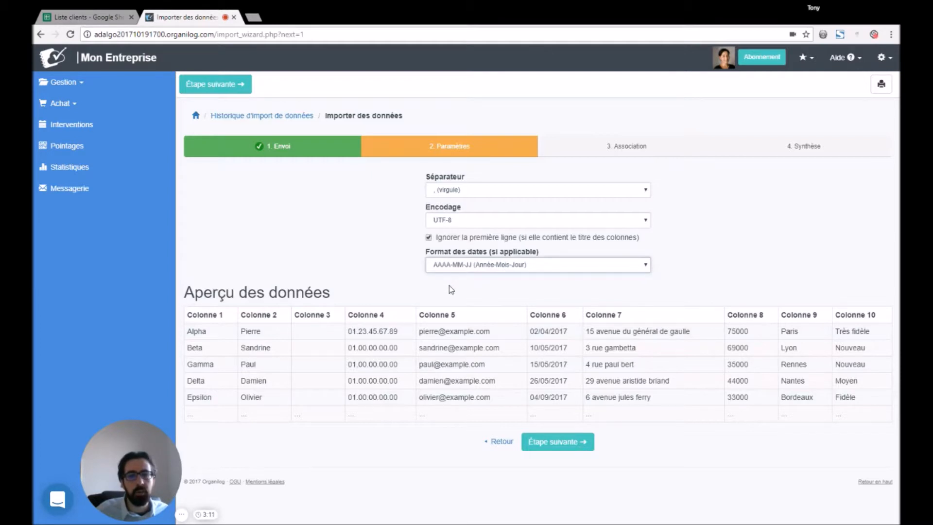
click(448, 285)
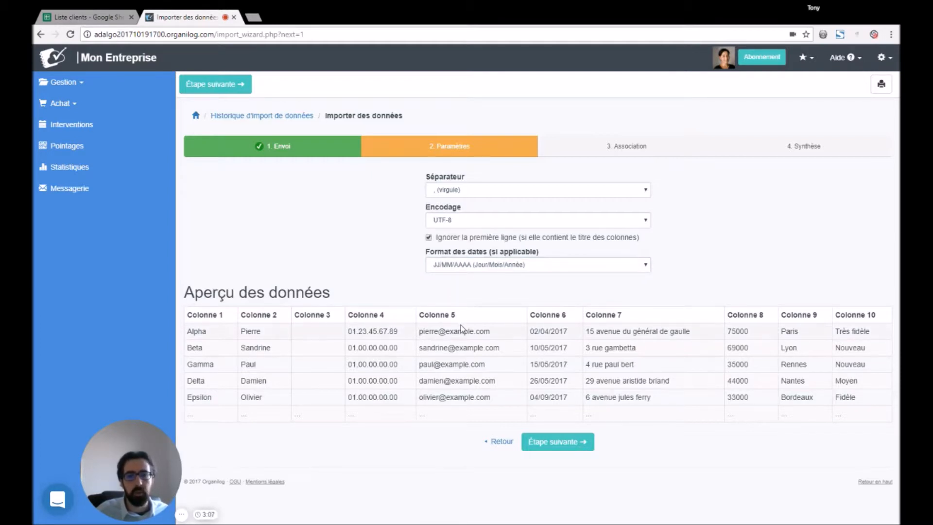
click(561, 443)
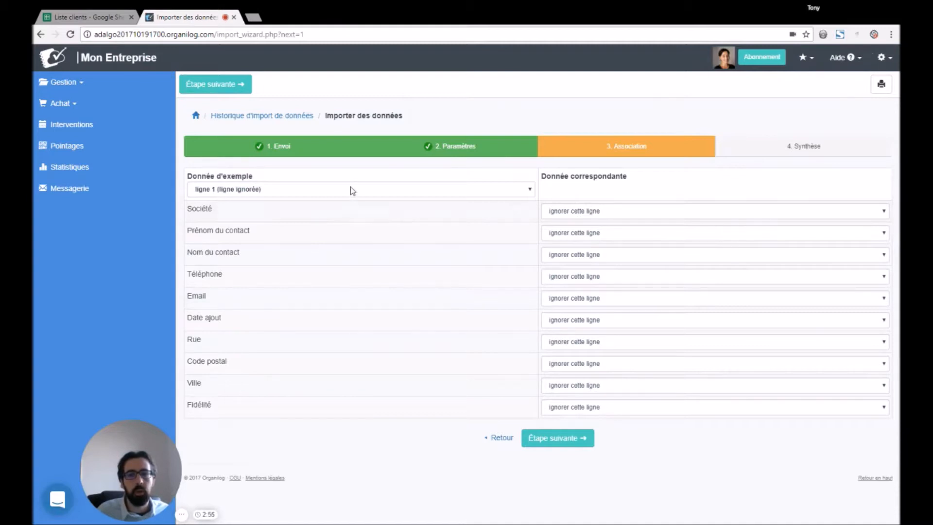
- View lines 2 and 3 of the file as example data and return to line 1
click(238, 209)
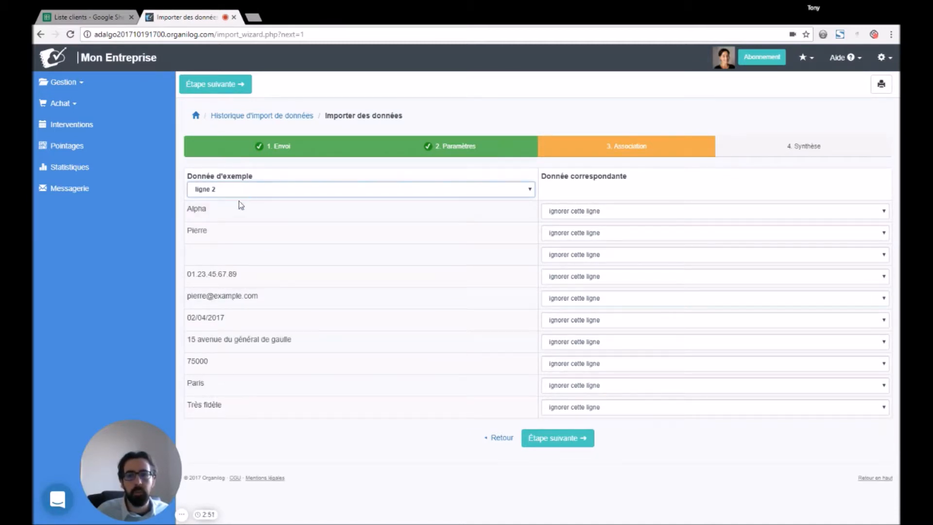
key(Down)
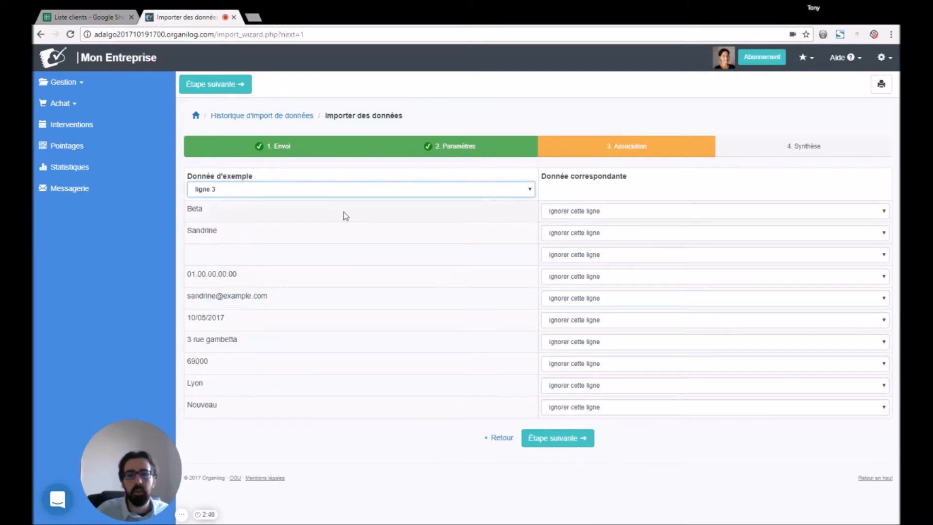
key(Up)
key(Up)
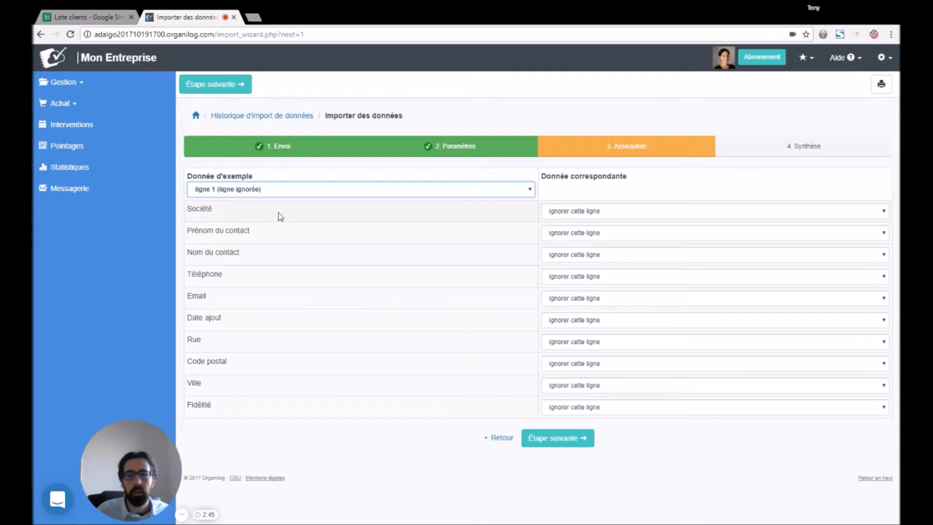
- Map Société to (Client) Nom, Prénom du contact to (Client) Prénom du contact, and Nom du contact to (Client) Nom du contact
click(573, 217)
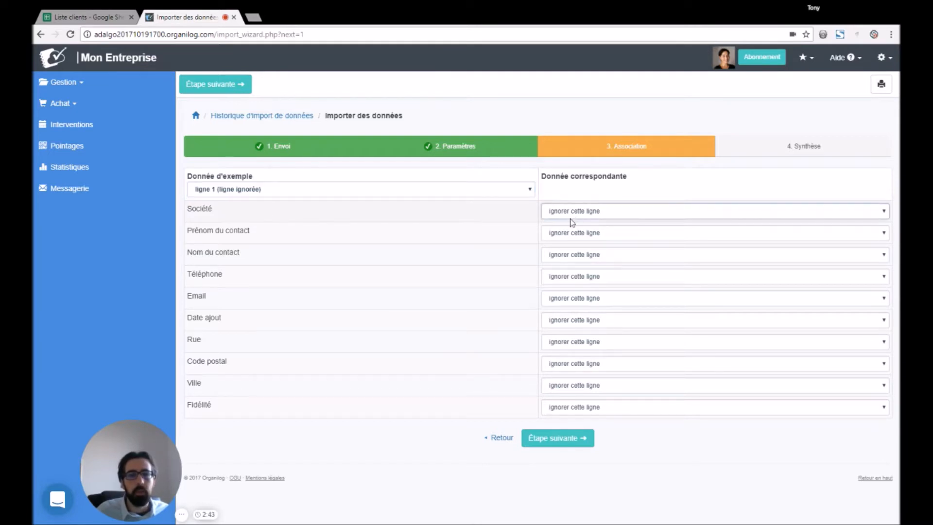
click(594, 232)
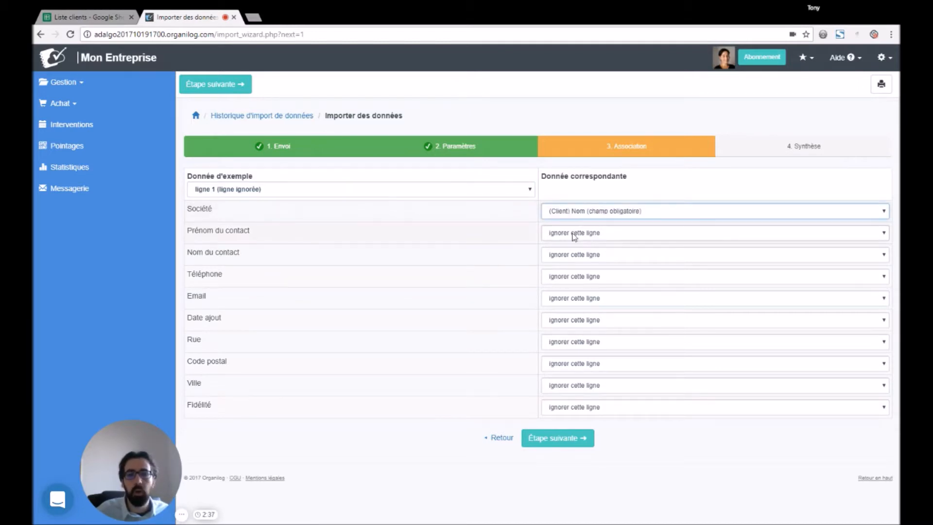
click(578, 235)
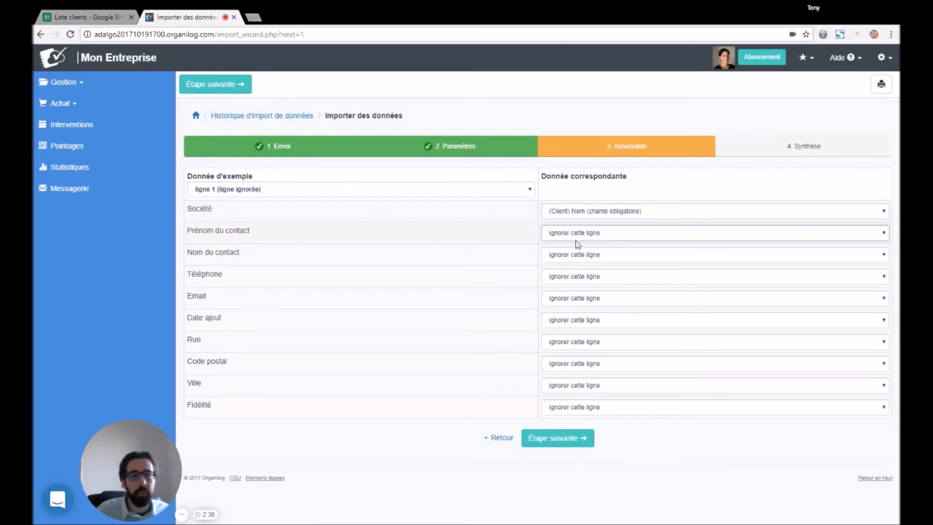
click(578, 263)
click(552, 255)
click(586, 293)
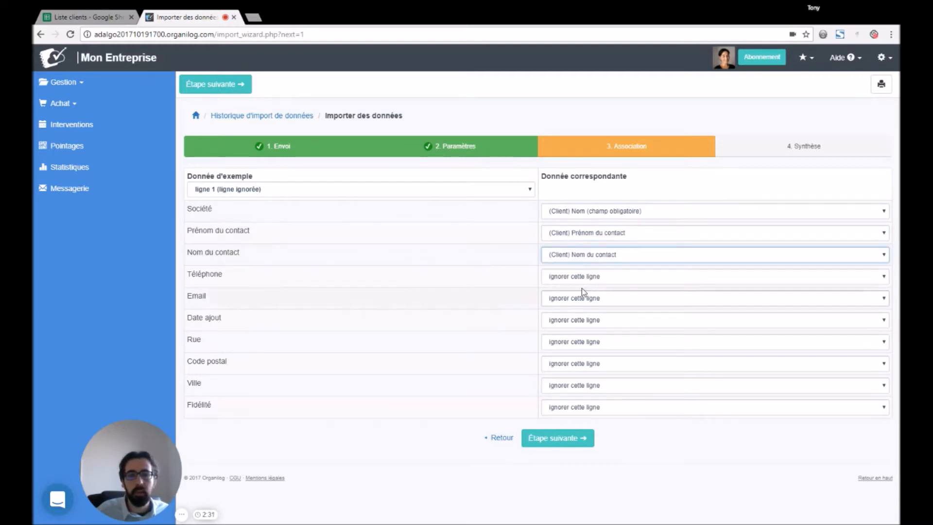
- Map Téléphone to (Client) Téléphone pro and Email to (Client) Email
click(572, 276)
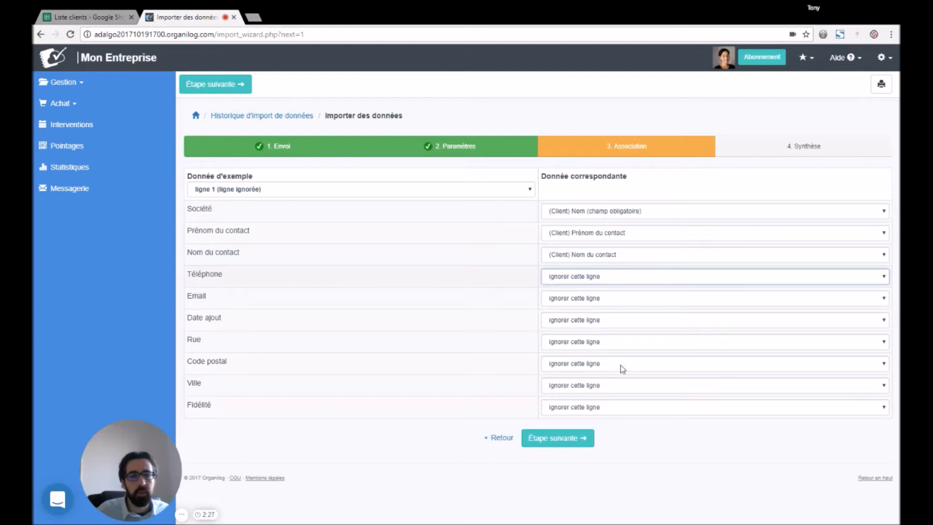
key(Down)
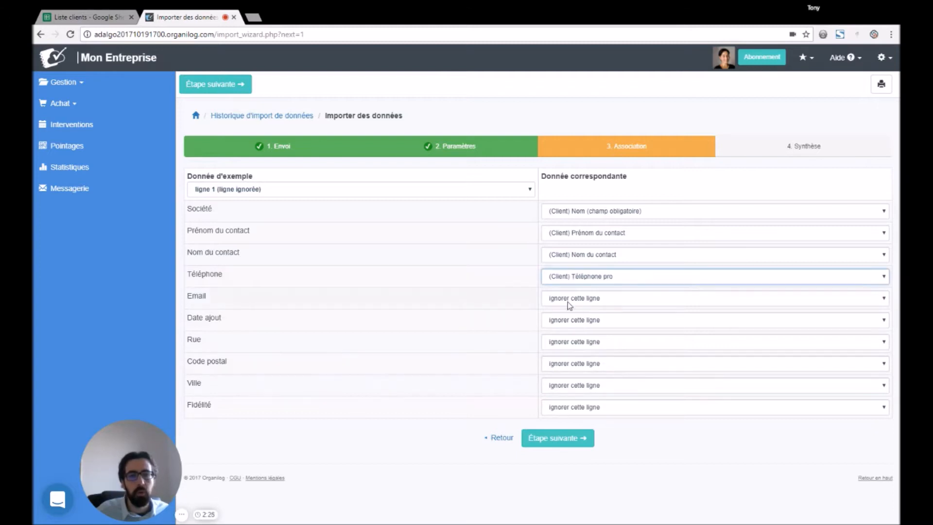
key(Tab)
key(Down)
key(Tab)
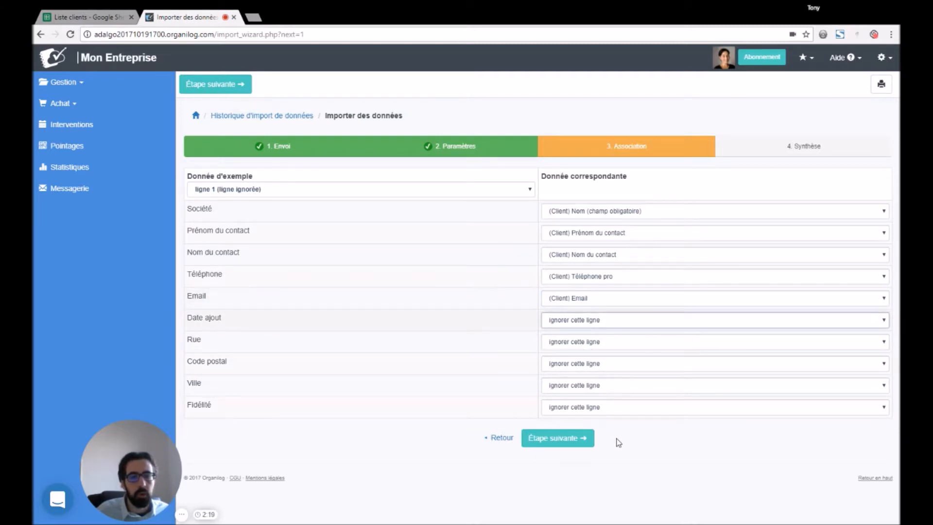
- Map Date ajout to (Client) Date anniversaire and Rue to (Adresse) Rue
key(Down)
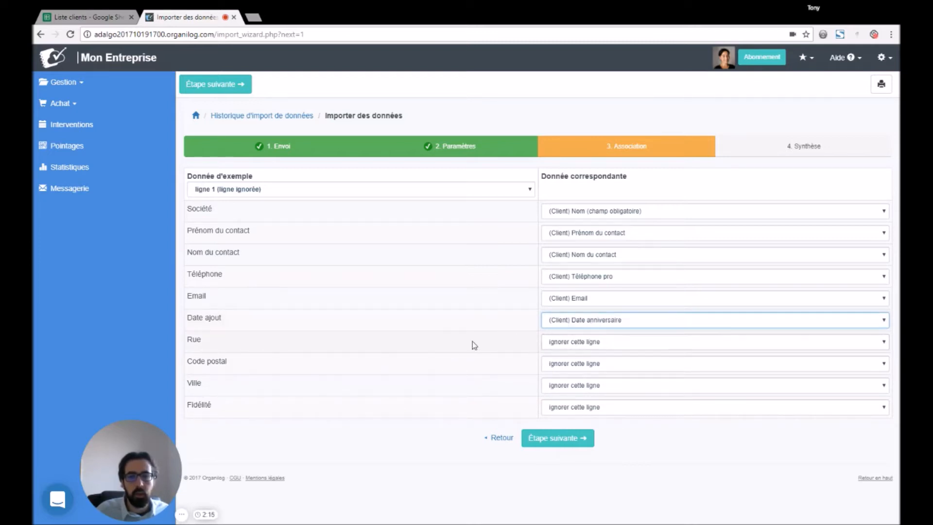
key(Tab)
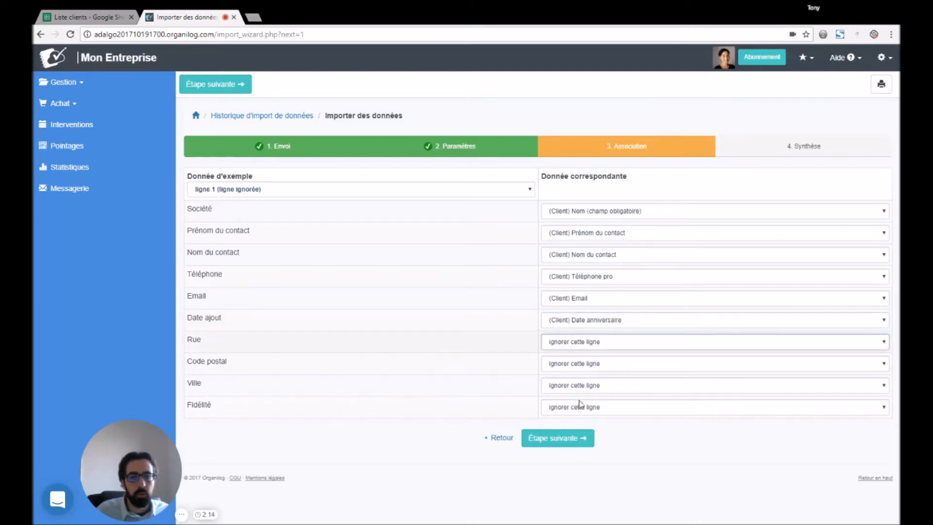
click(570, 441)
- Map Code postal to (Adresse) Code postal and Ville to (Adresse) Ville
click(574, 366)
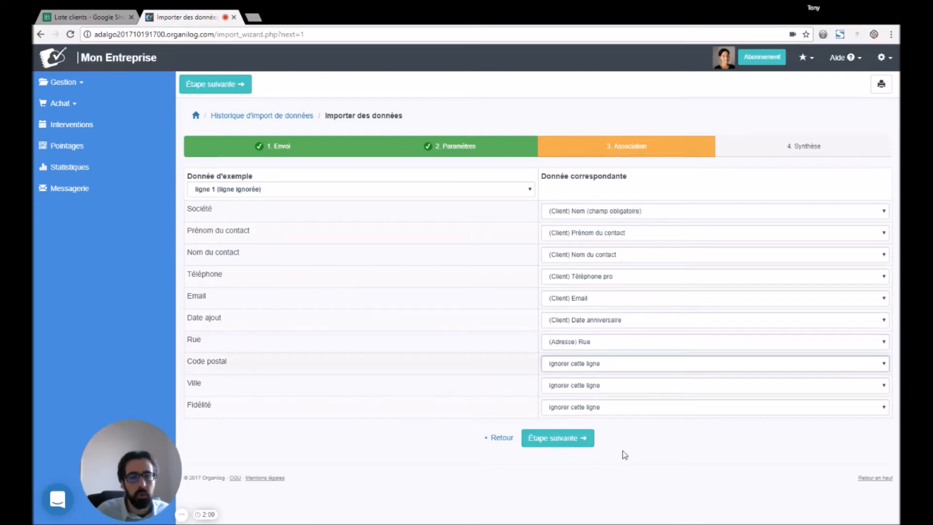
click(605, 466)
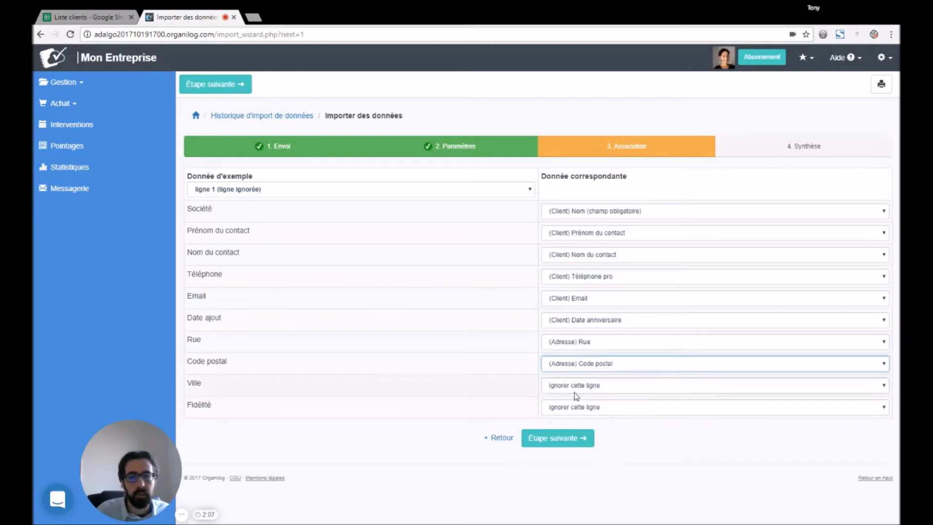
click(575, 388)
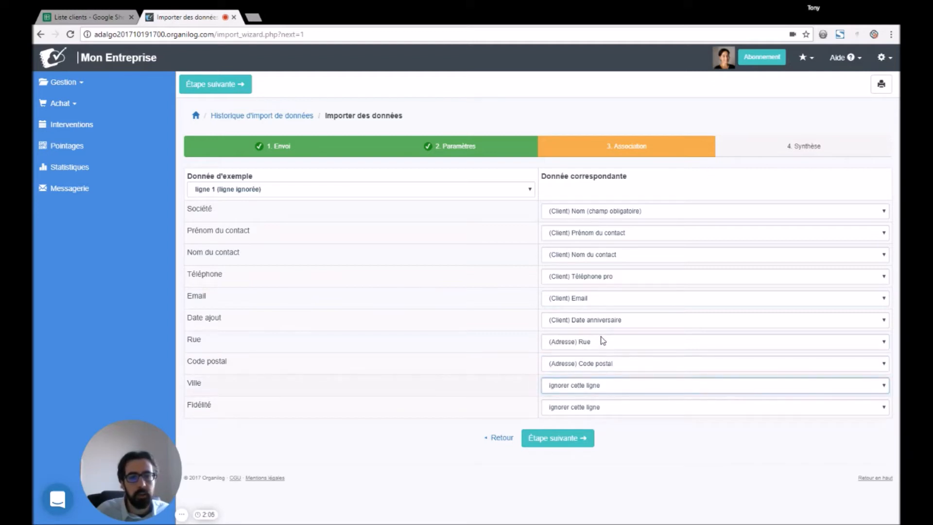
click(601, 255)
- Map the Fidélité column of the file to the Fidélité field
click(588, 406)
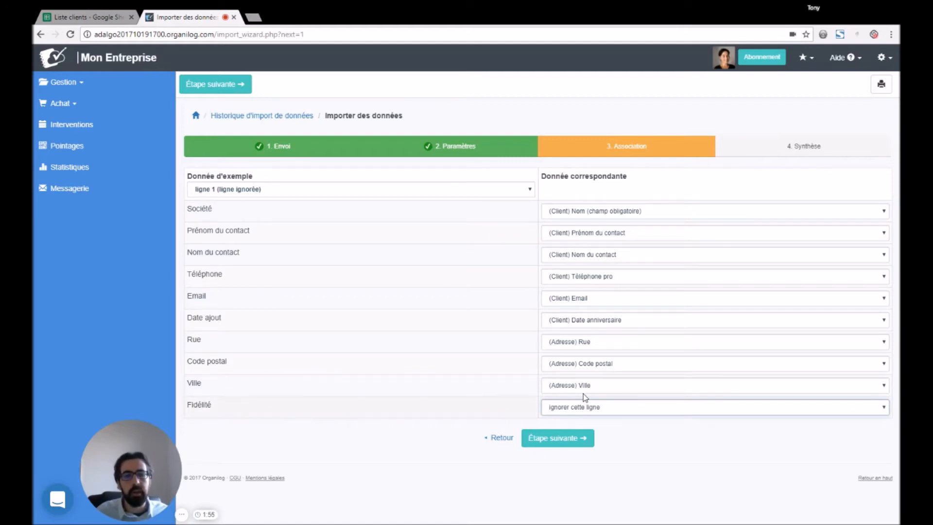
click(614, 457)
click(644, 451)
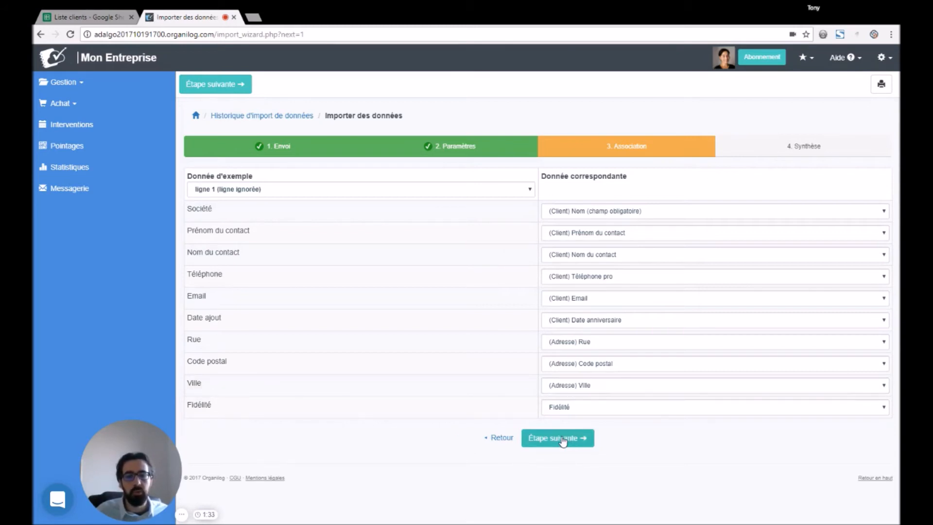
- Continue to the Synthèse stage and finalise the import of the clients and addresses
click(562, 439)
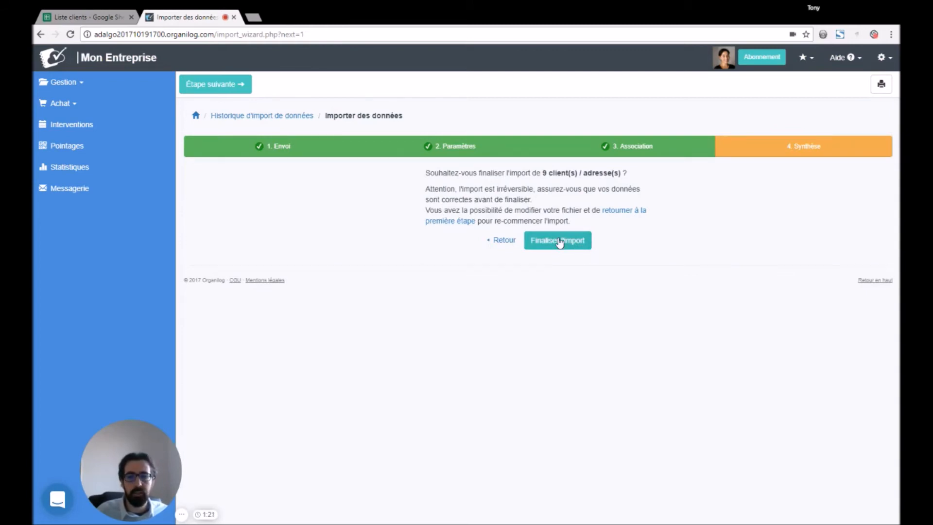
click(559, 241)
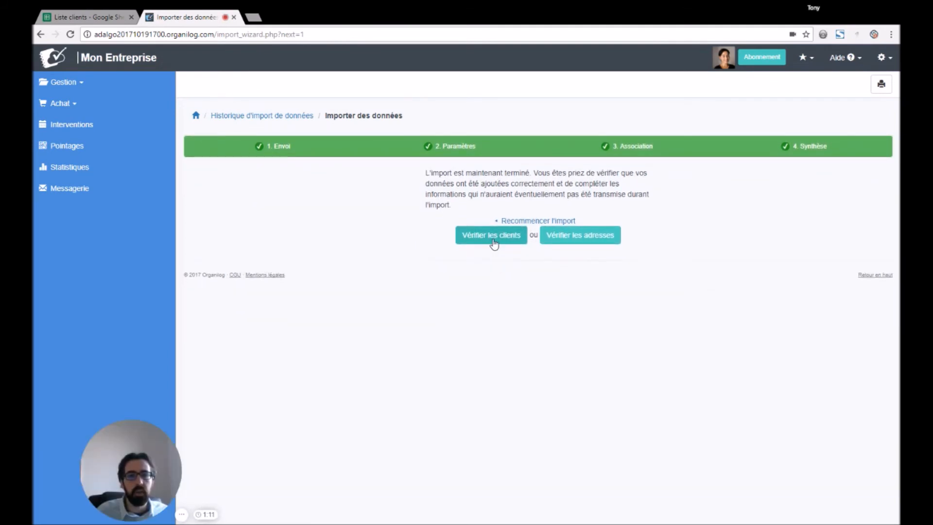
- Open the client and address lists for verification and bring up the Clients list
click(493, 238)
click(591, 237)
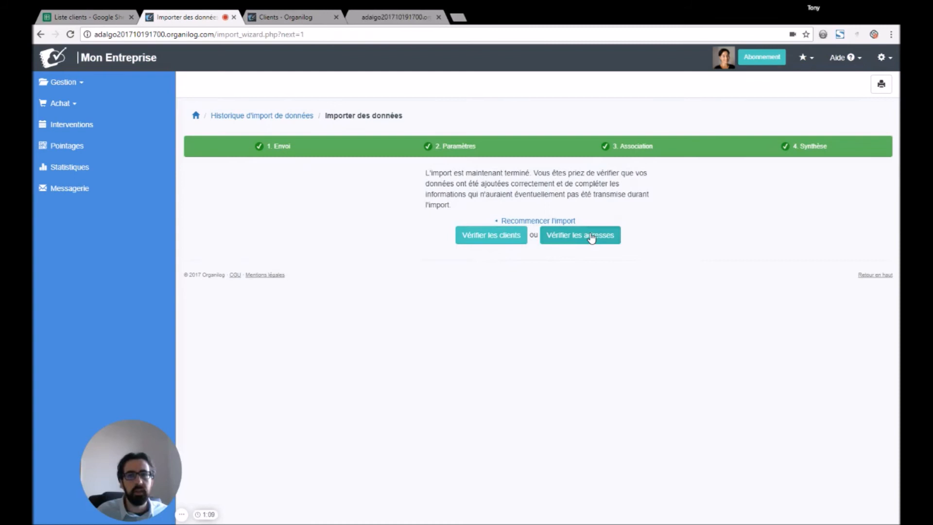
click(291, 18)
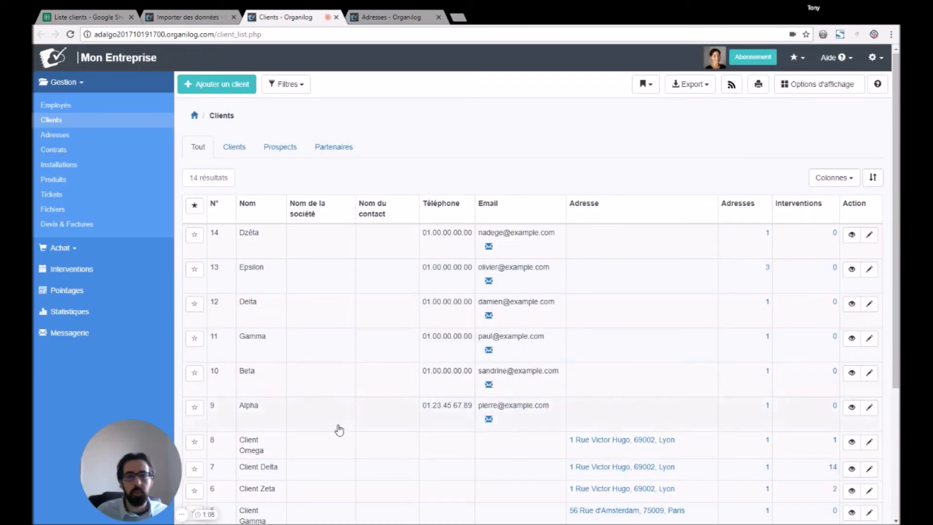
- Add the Prénom du contact column to the Clients list display
mouse_move(239, 202)
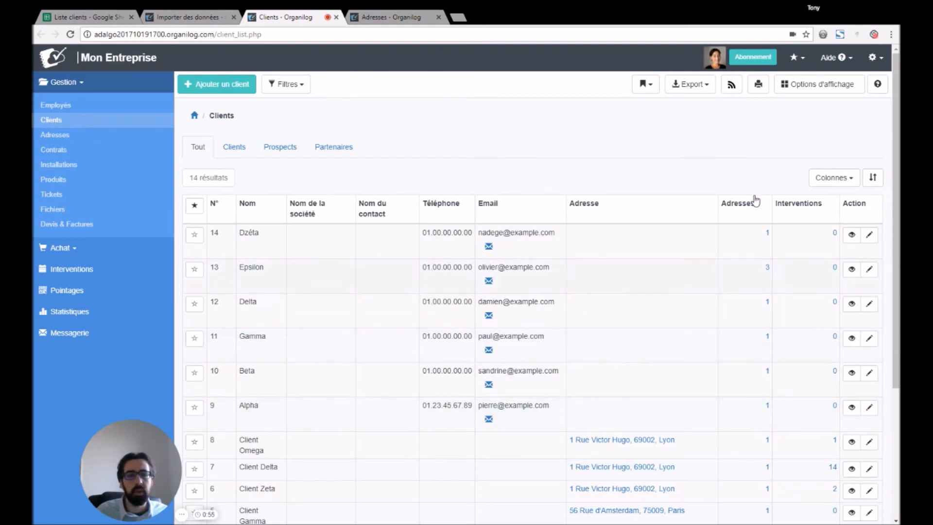
click(847, 179)
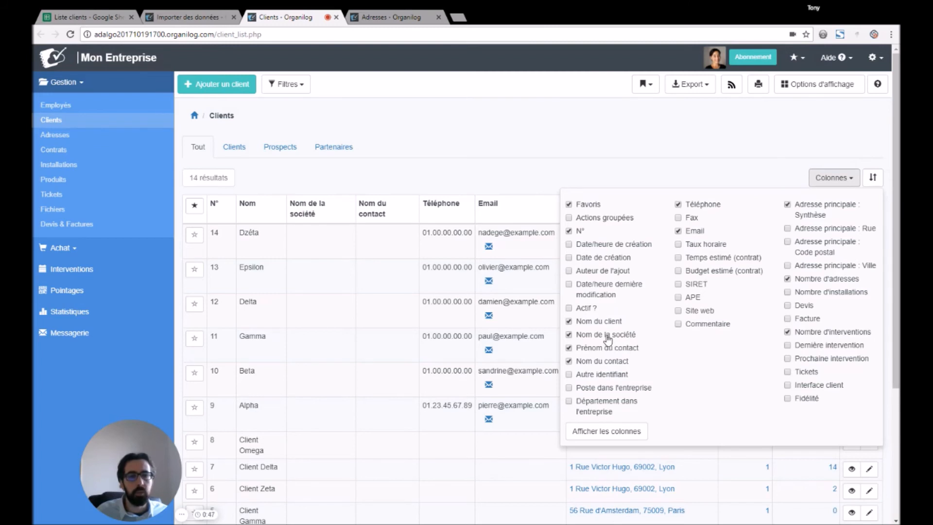
click(601, 432)
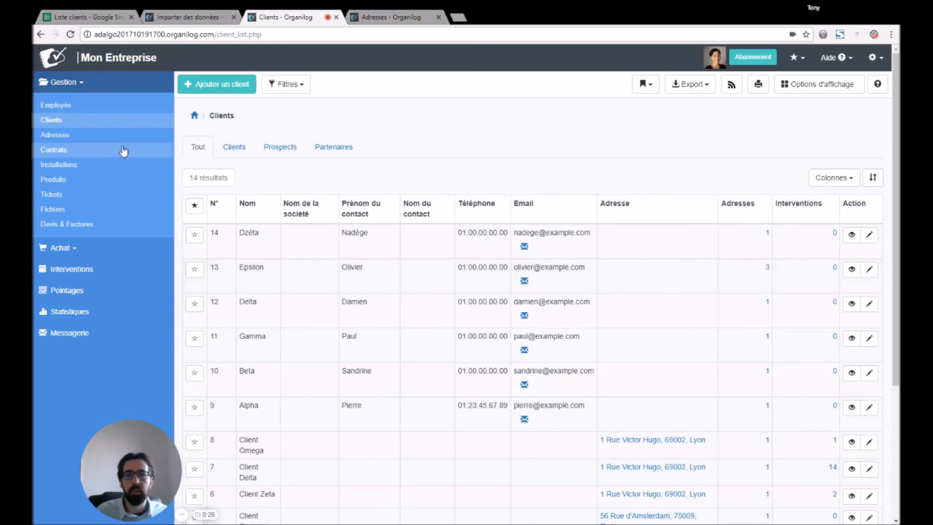
- Switch to the Adresses list to check the imported addresses
click(397, 18)
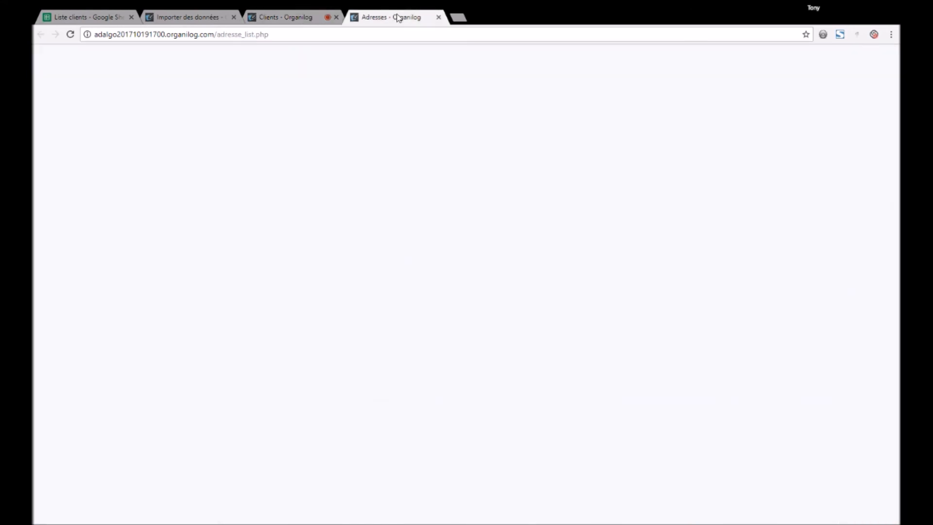